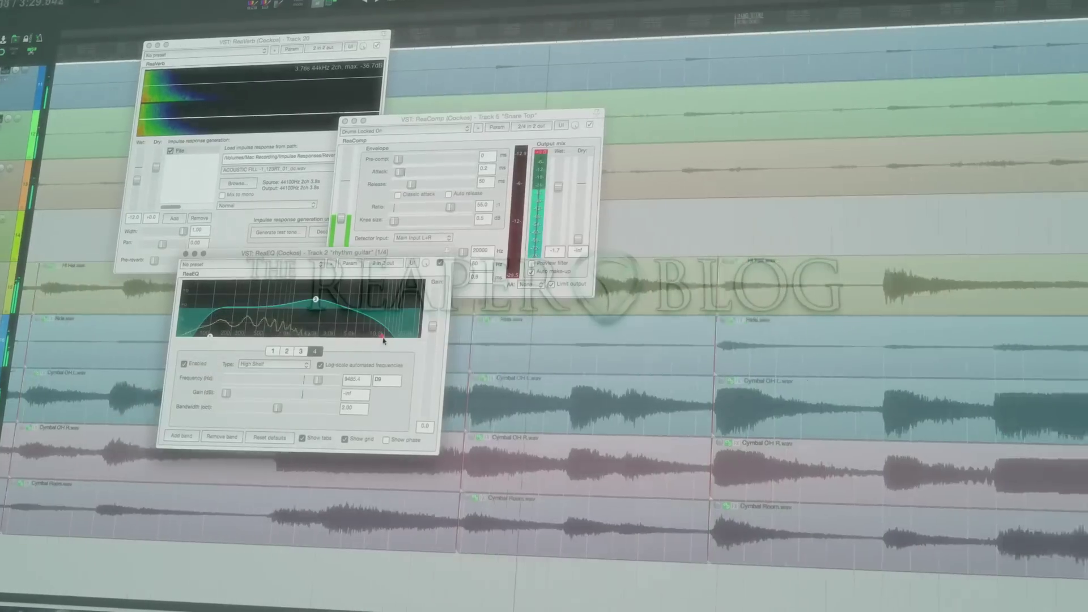
- Raise ReaEQ band 4's high-shelf frequency to about 18 kHz
left_click_drag(383, 339, 405, 339)
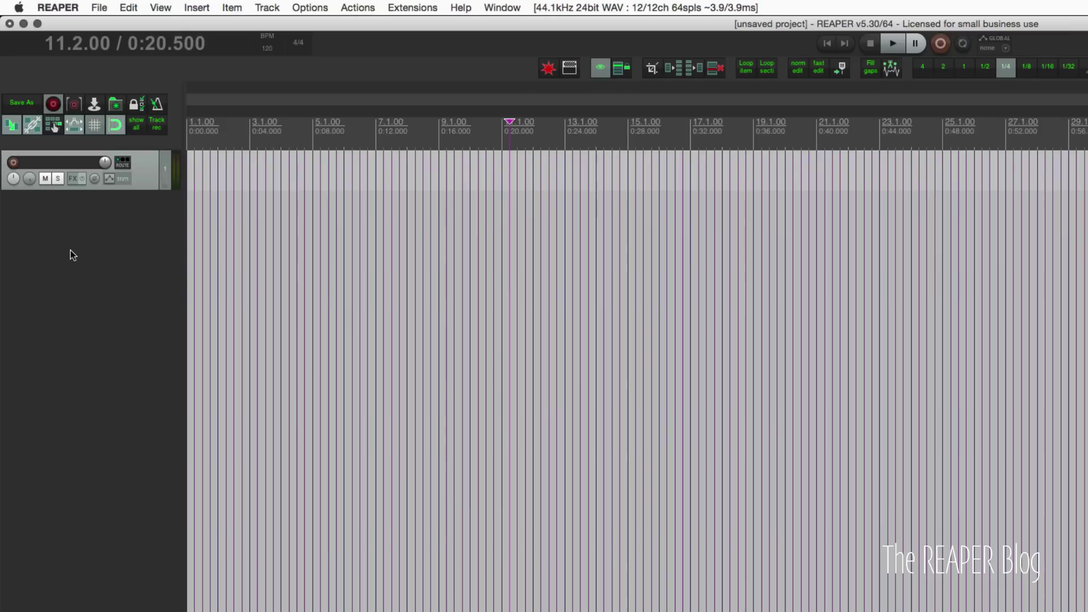
right_click(43, 153)
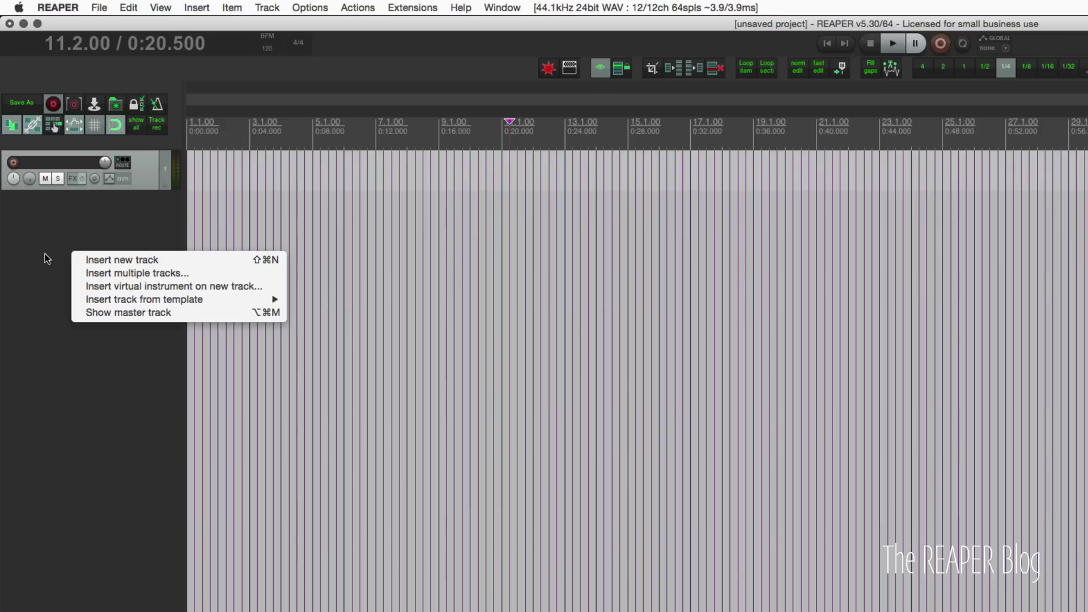
mouse_move(143, 301)
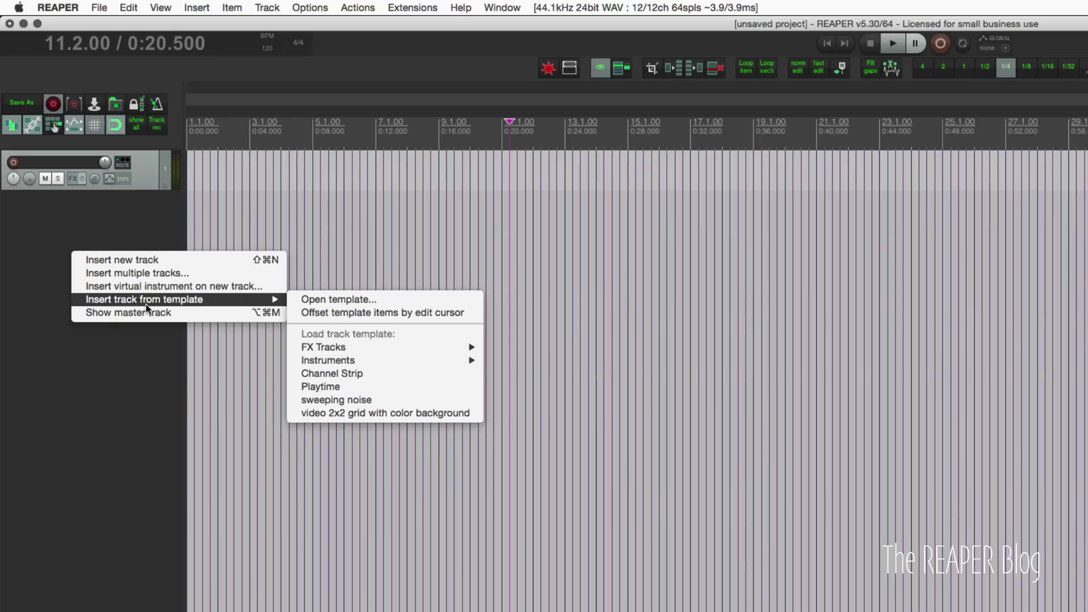
mouse_move(385, 362)
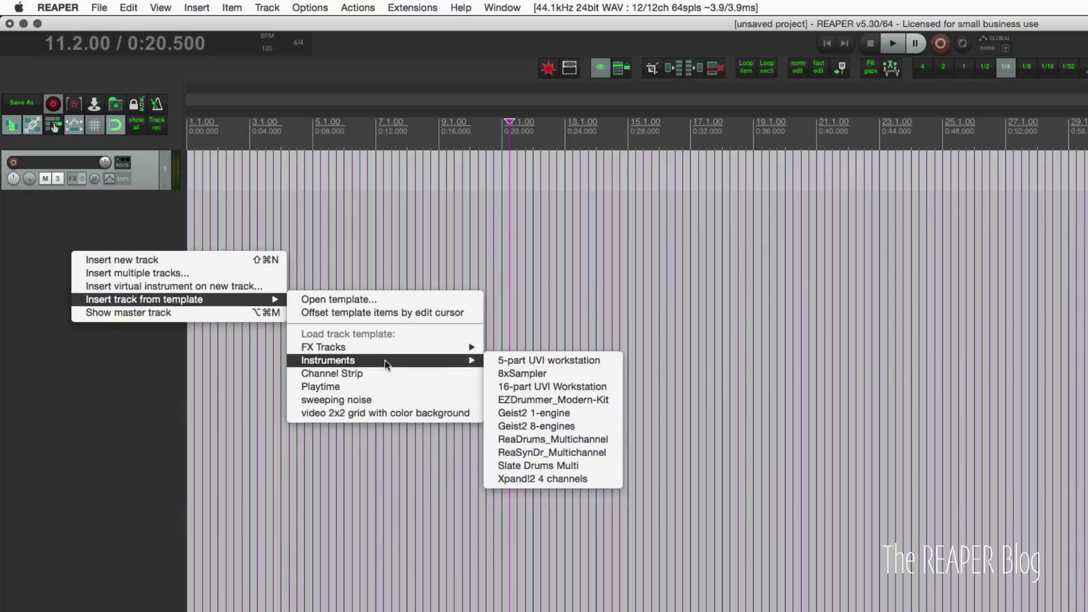
left_click(176, 365)
- Bring the Finder window forward and move it to the left side of the screen
key("super+Tab")
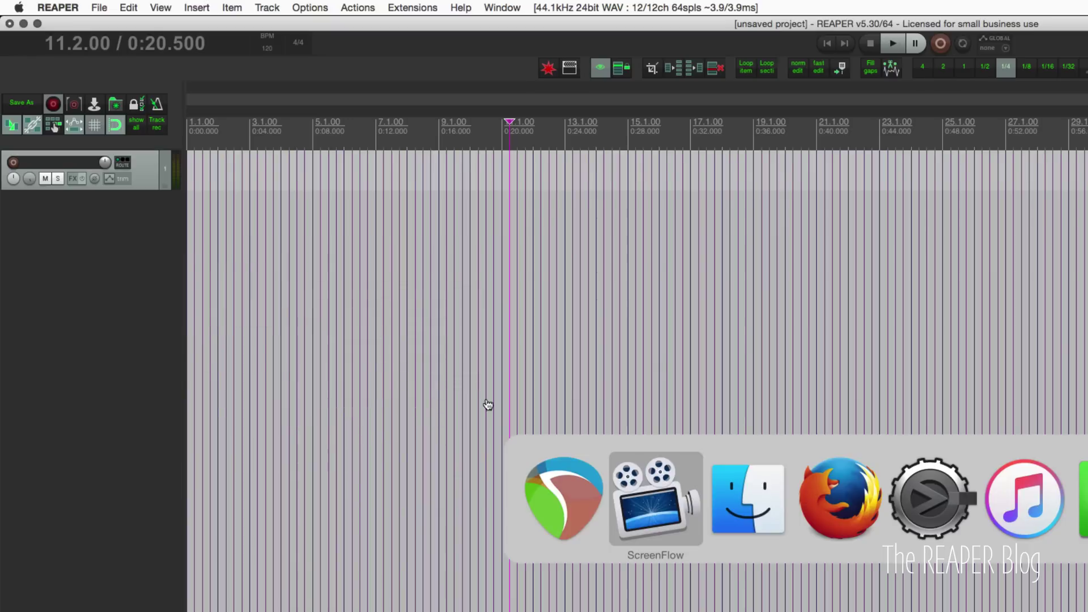
key("super+Tab")
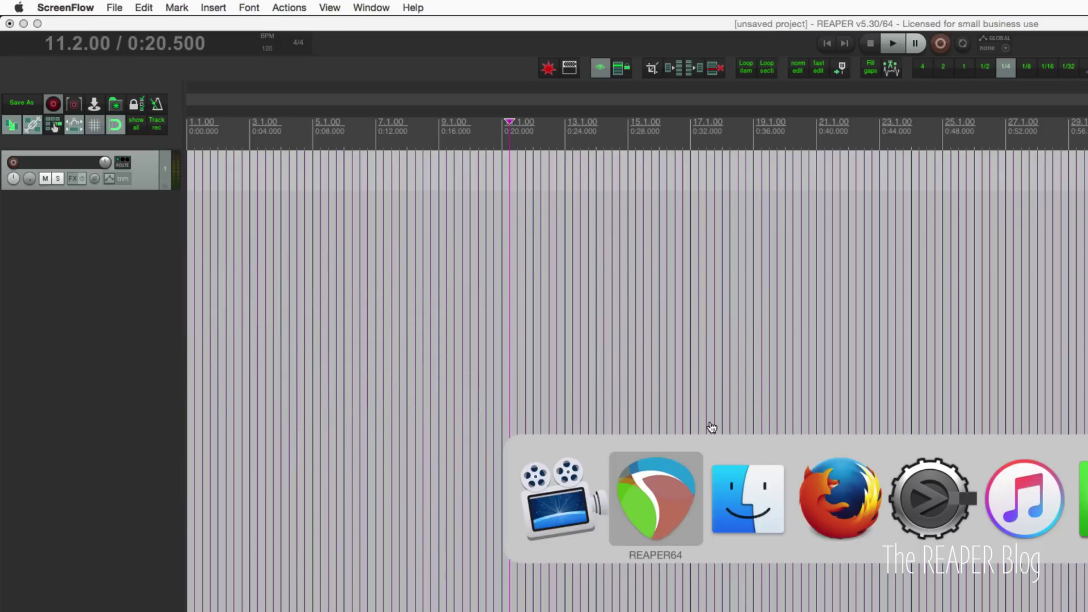
key("super+Tab")
left_click_drag(741, 34, 225, 76)
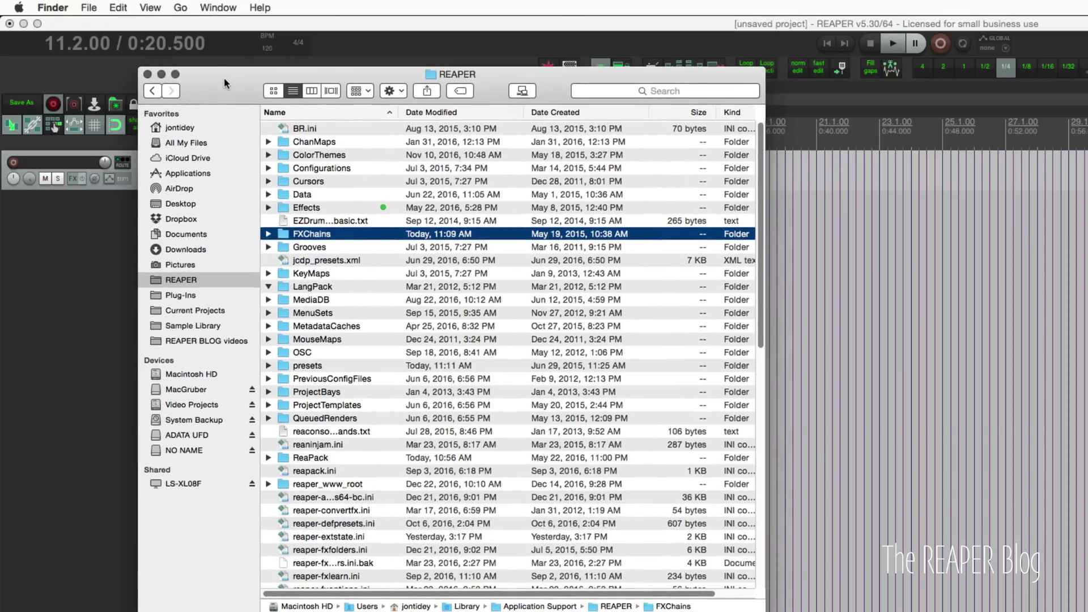
- Show REAPER's resource path in Finder from the Options menu
key("super+Tab")
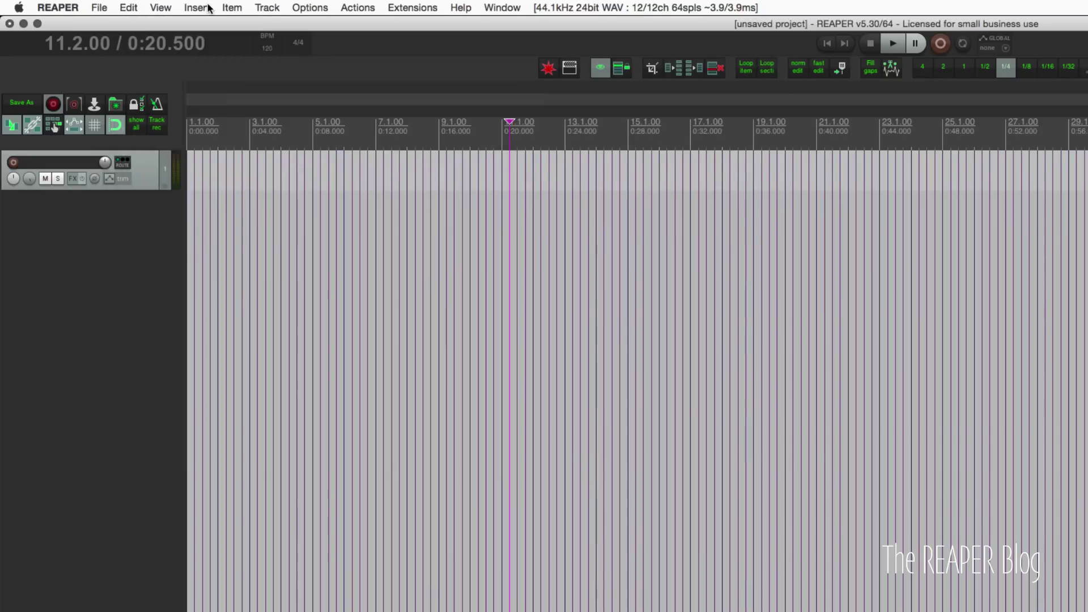
left_click(307, 6)
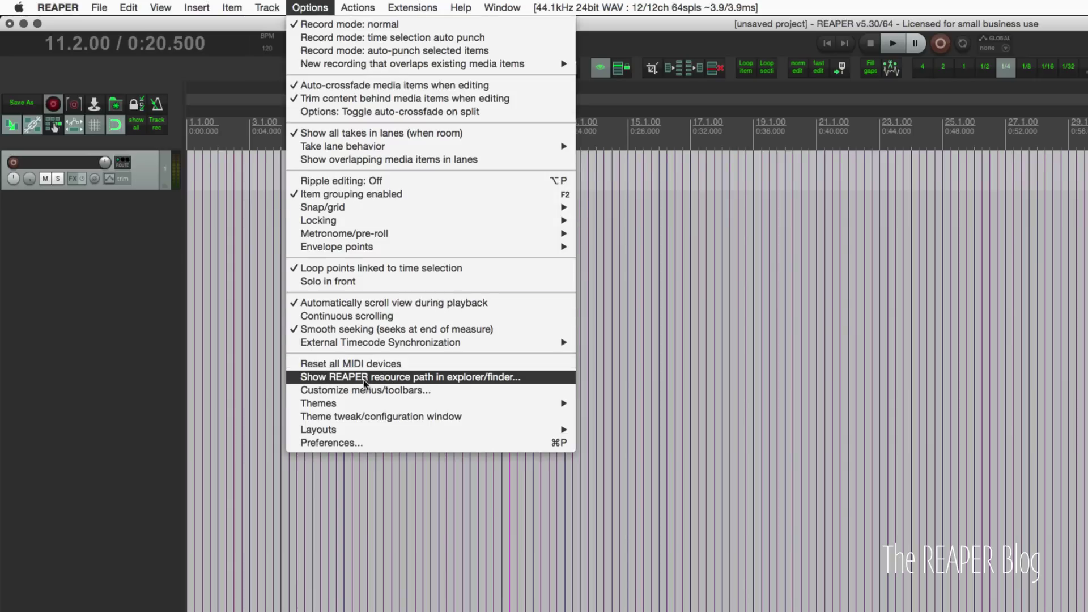
left_click(441, 380)
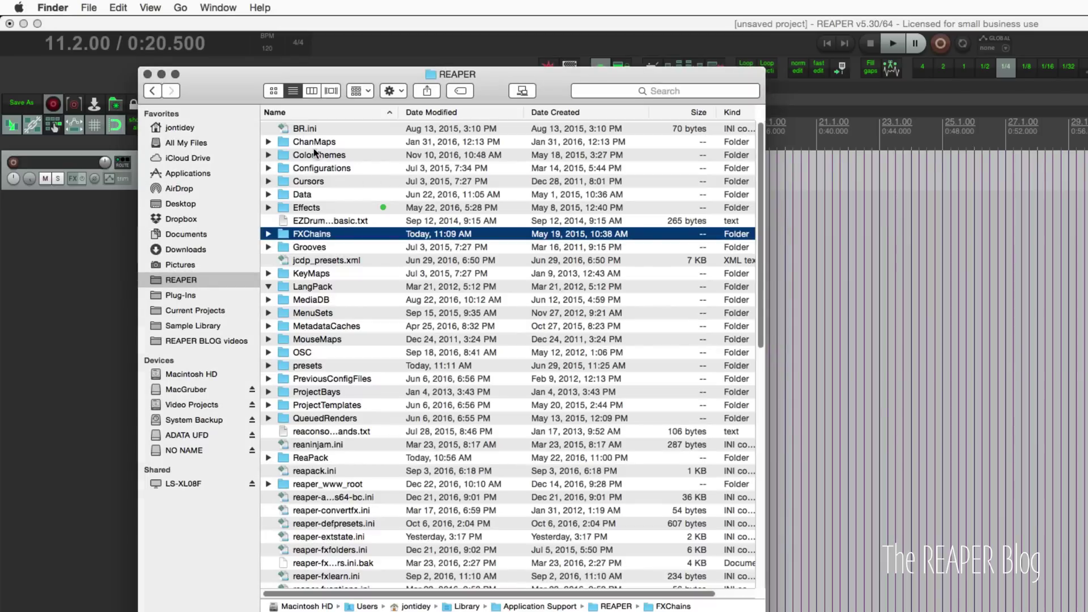
- Open TrackTemplates and expand FX Tracks and Instruments to list their .RTrackTemplate files
scroll(344, 250, "down", 5)
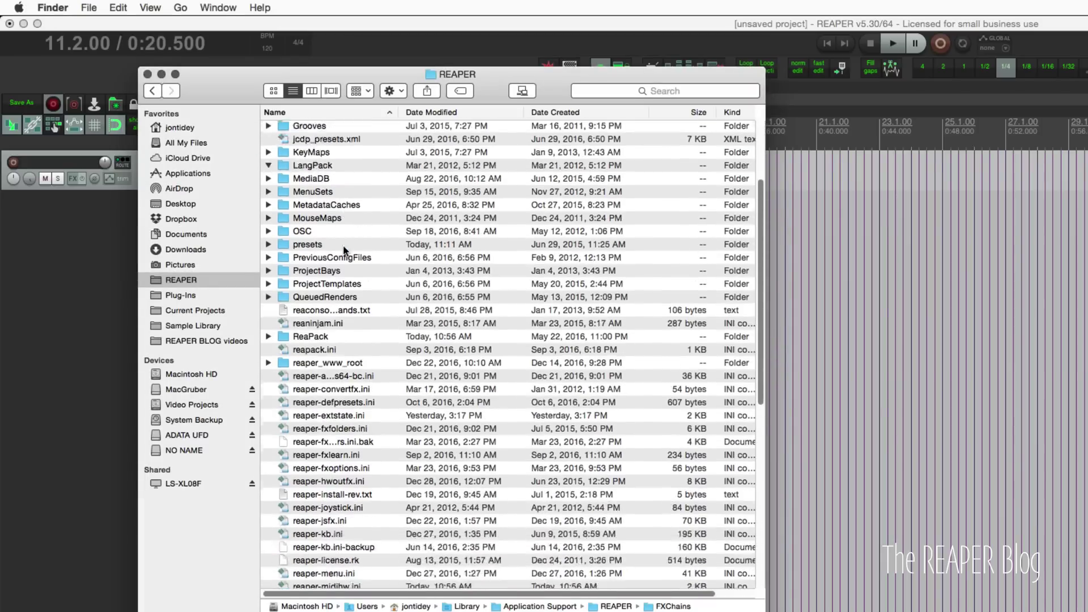
scroll(344, 250, "down", 10)
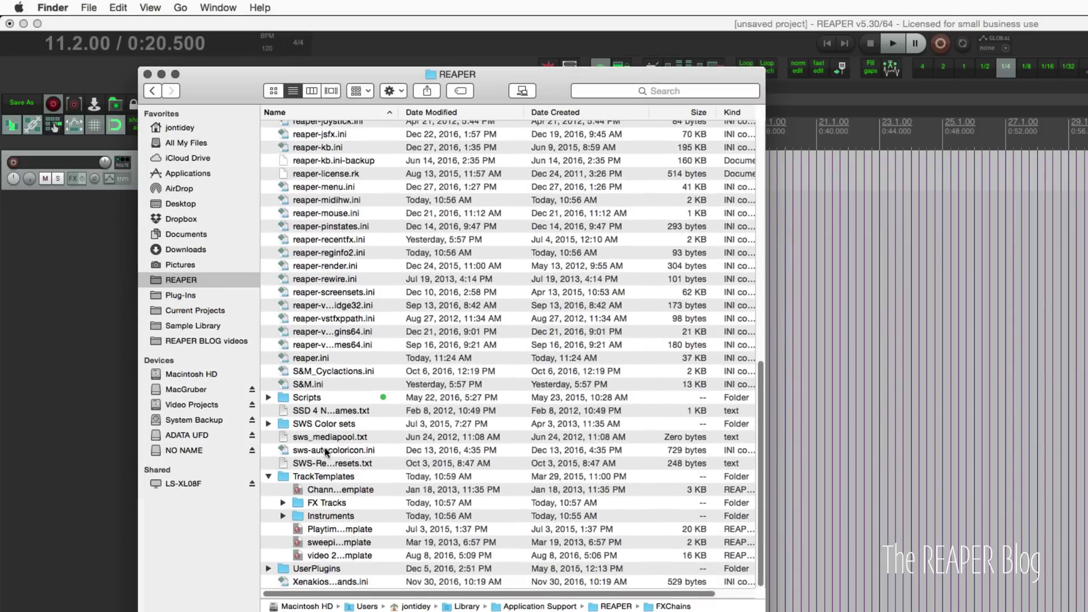
double_click(329, 476)
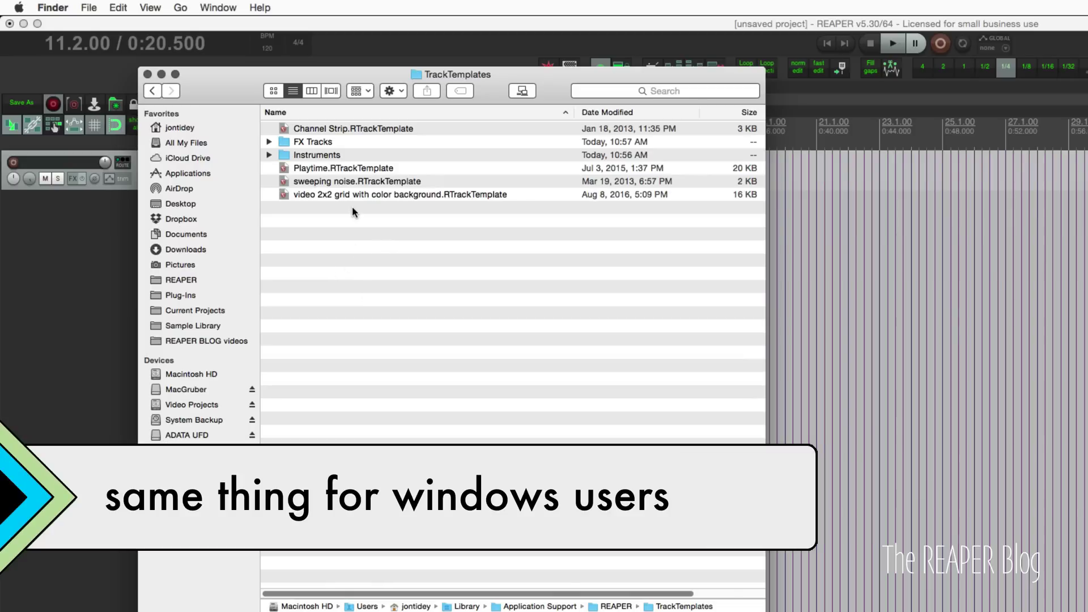
left_click(269, 141)
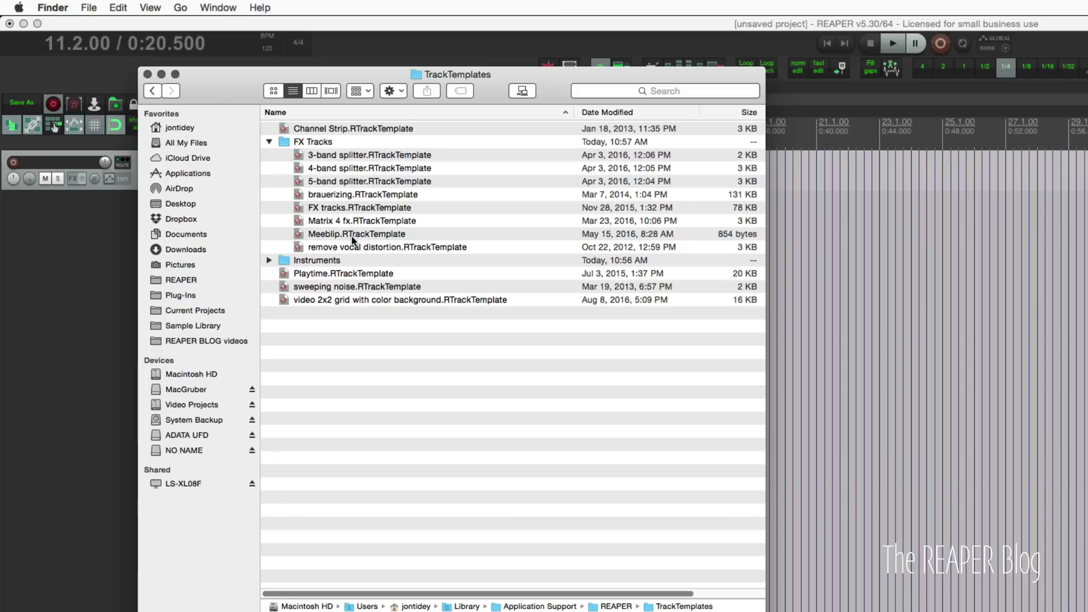
left_click(269, 261)
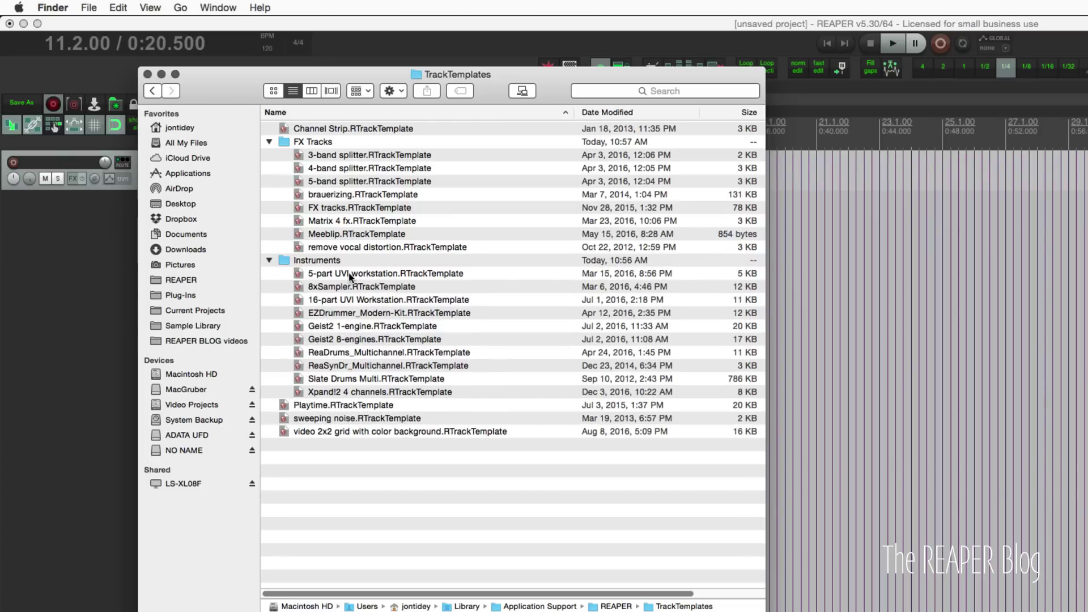
- View the track's unsorted Add FX Chain list, then dismiss it and return to Finder
left_click(90, 210)
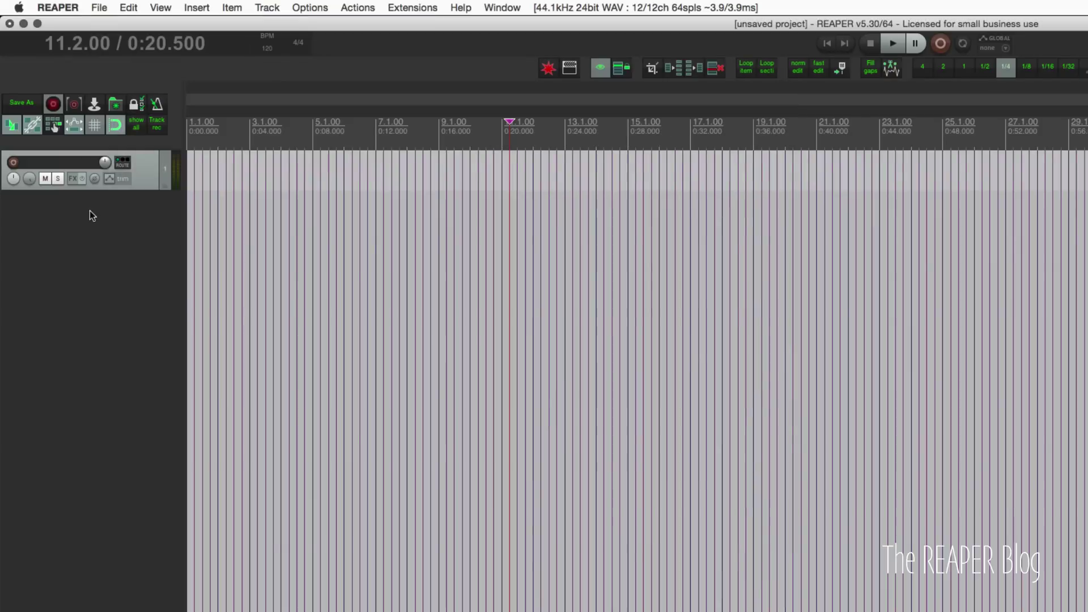
right_click(72, 179)
mouse_move(111, 206)
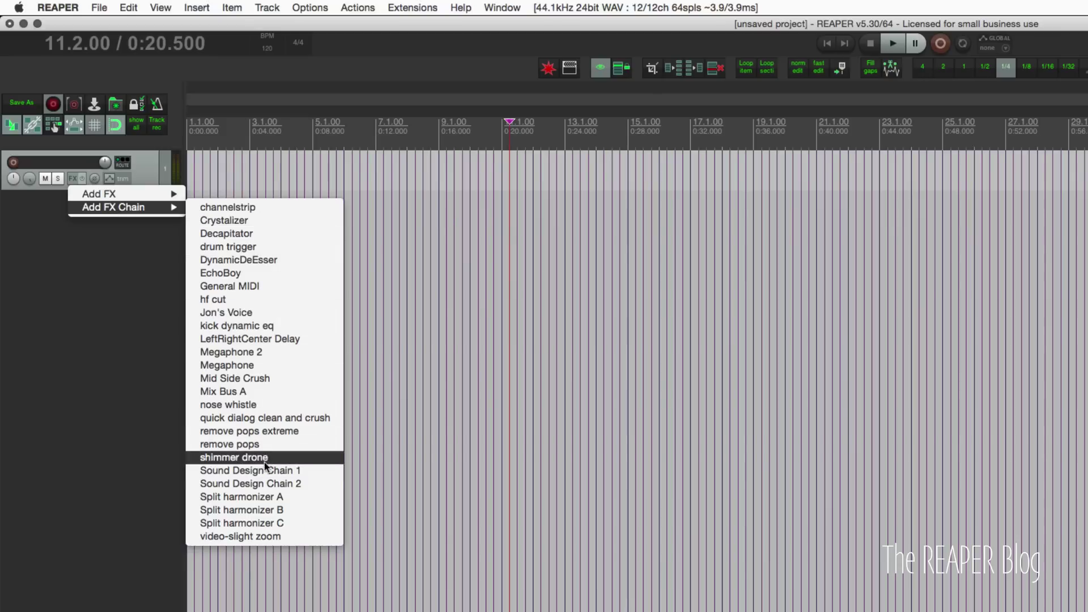
left_click(239, 445)
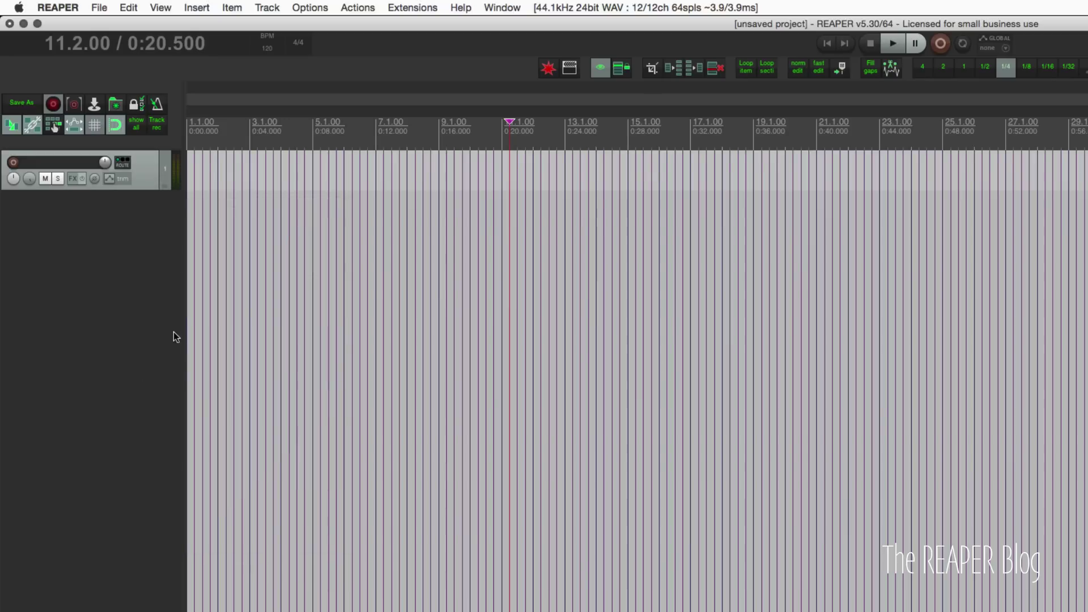
key("super+Tab")
key("super+Tab")
- Open the FXChains folder and create new subfolders named Voice and Sound Design
key("super+shift+Tab")
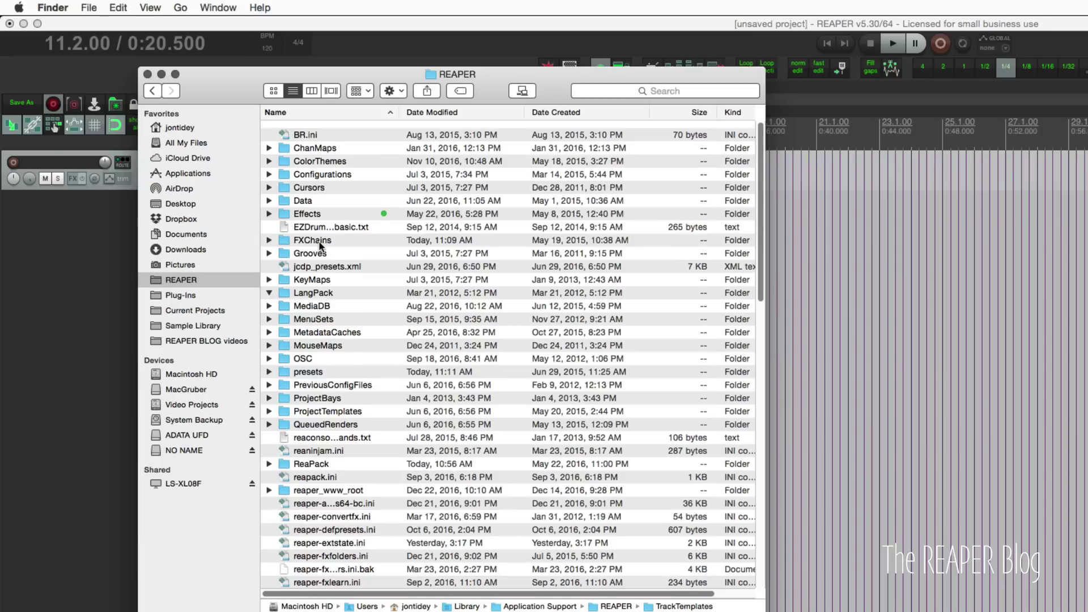
left_click(313, 241)
double_click(343, 240)
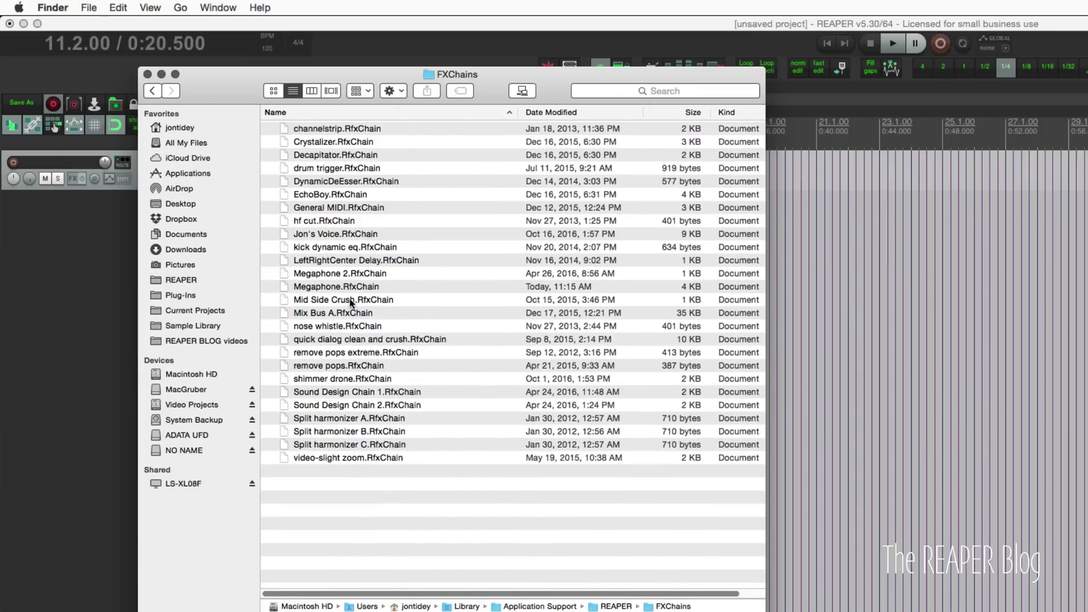
right_click(361, 493)
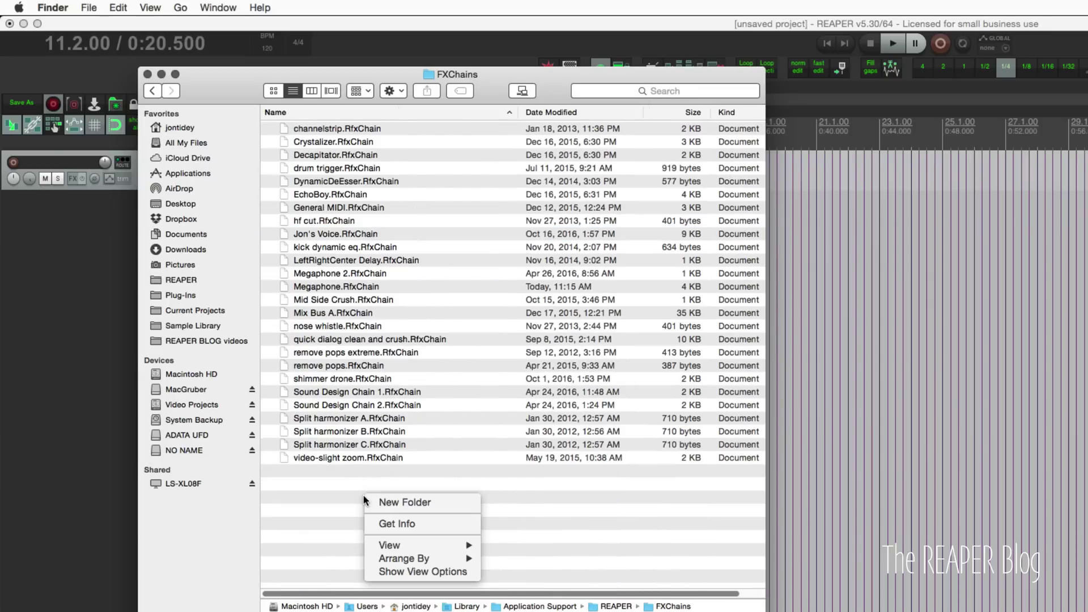
left_click(391, 499)
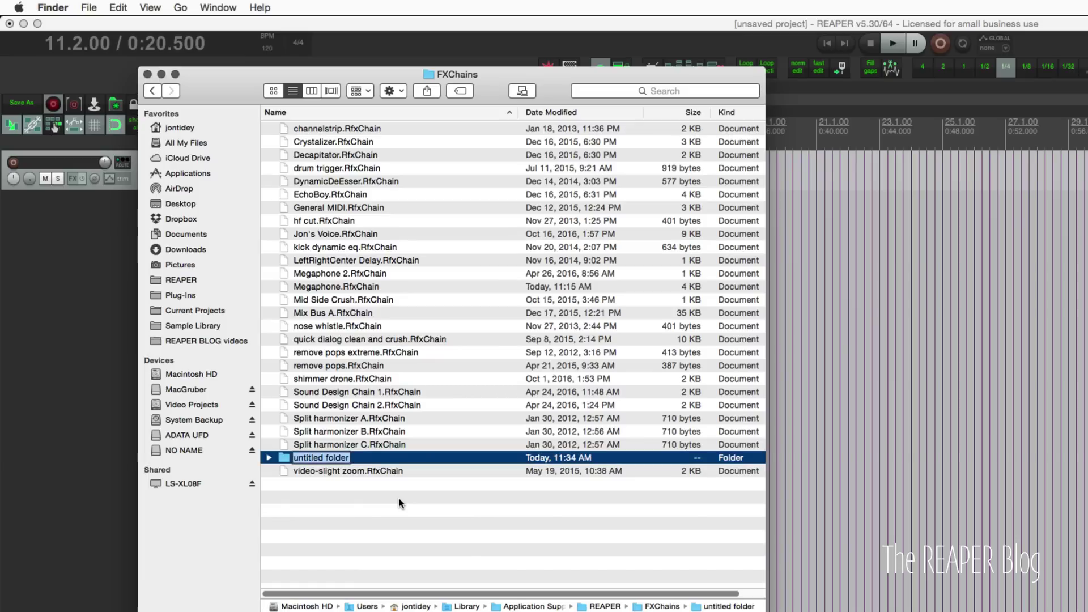
type("Voice")
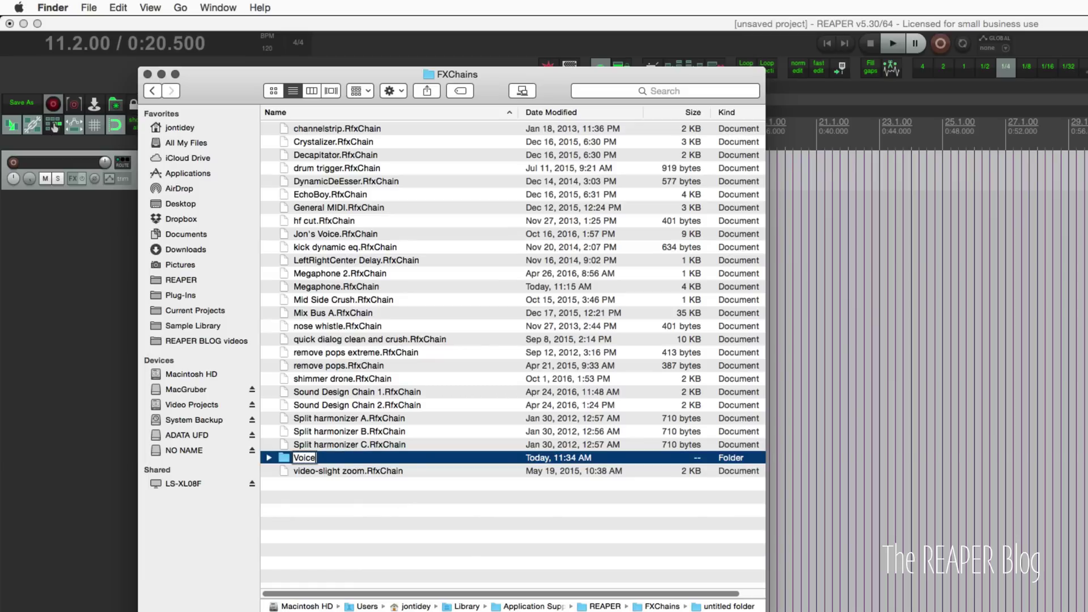
key("Return")
key("super+shift+n")
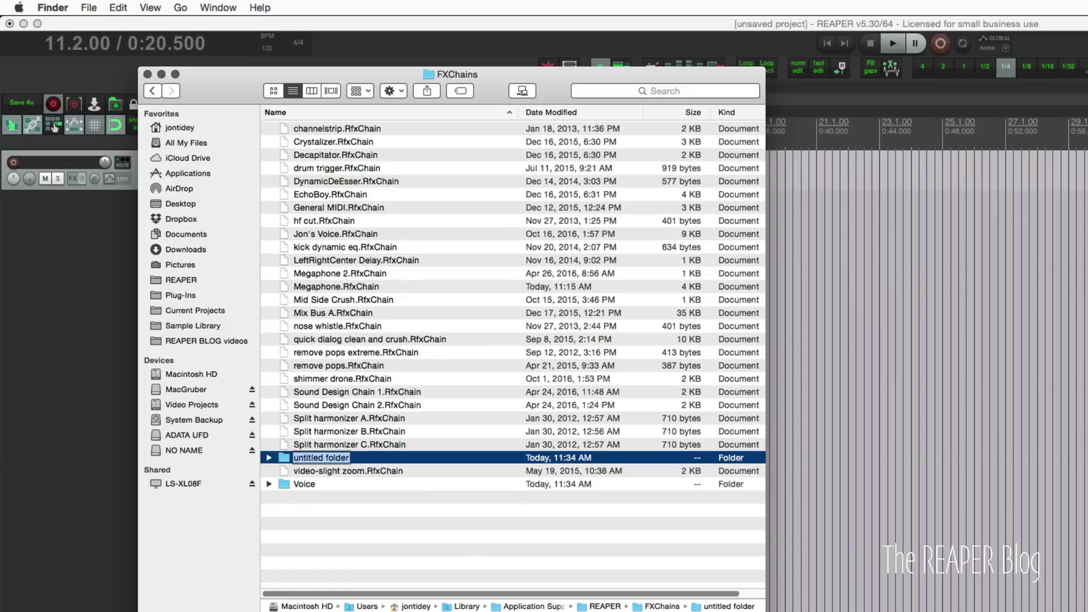
type("Sound Design")
key("Return")
- Move Sound Design Chain 1 through Split harmonizer C plus shimmer drone into Sound Design
left_click(359, 407)
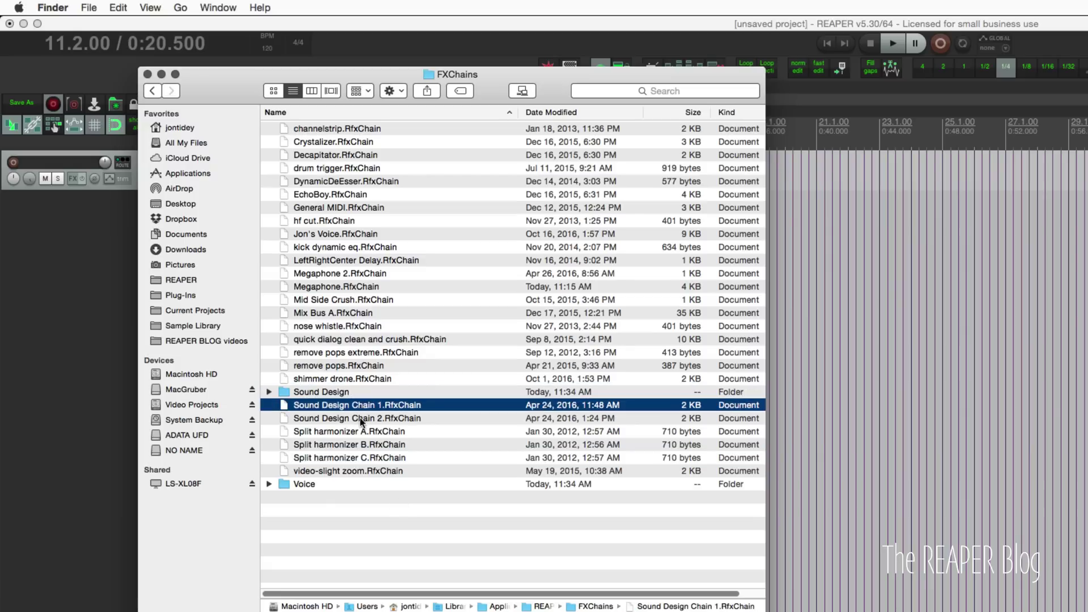
left_click(354, 455, "shift")
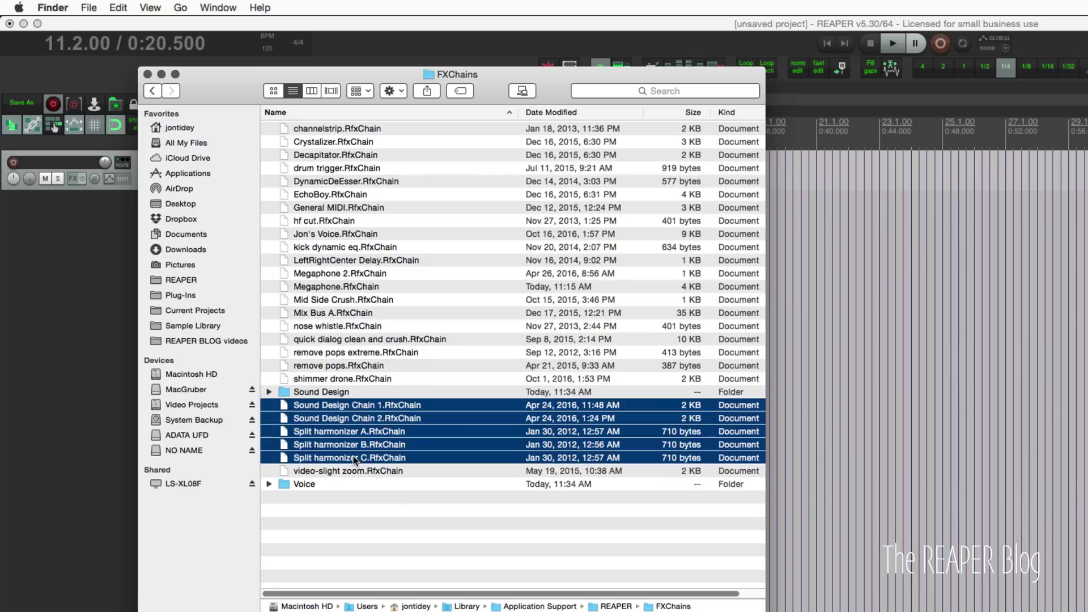
left_click(332, 378, "super")
left_click_drag(319, 379, 318, 396)
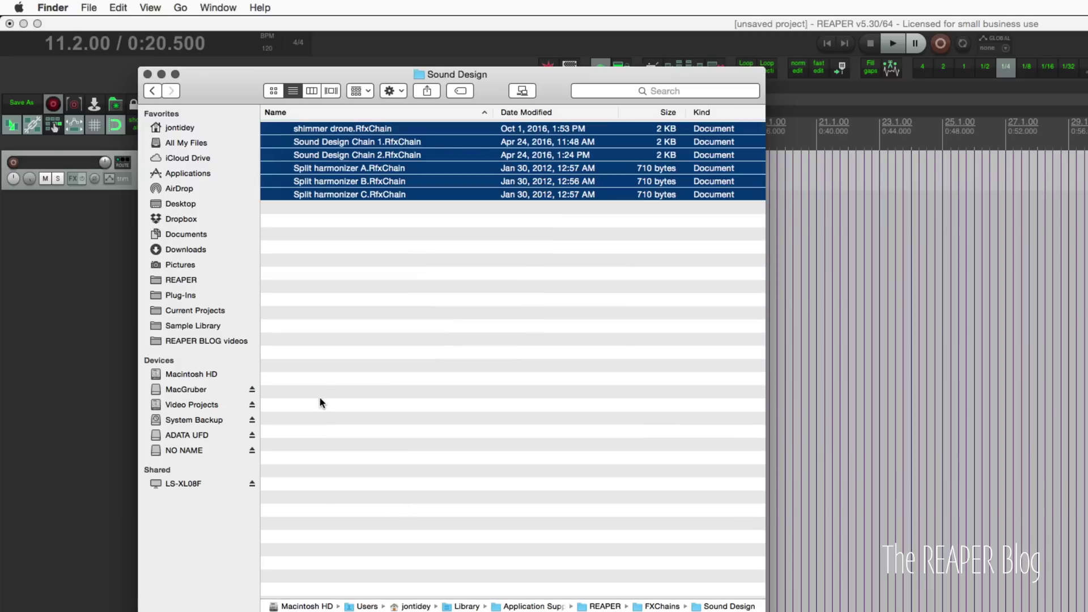
- Move the voice chain, Megaphone 2 and Megaphone into the Voice folder
key("super+Up")
key("Down")
key("Down")
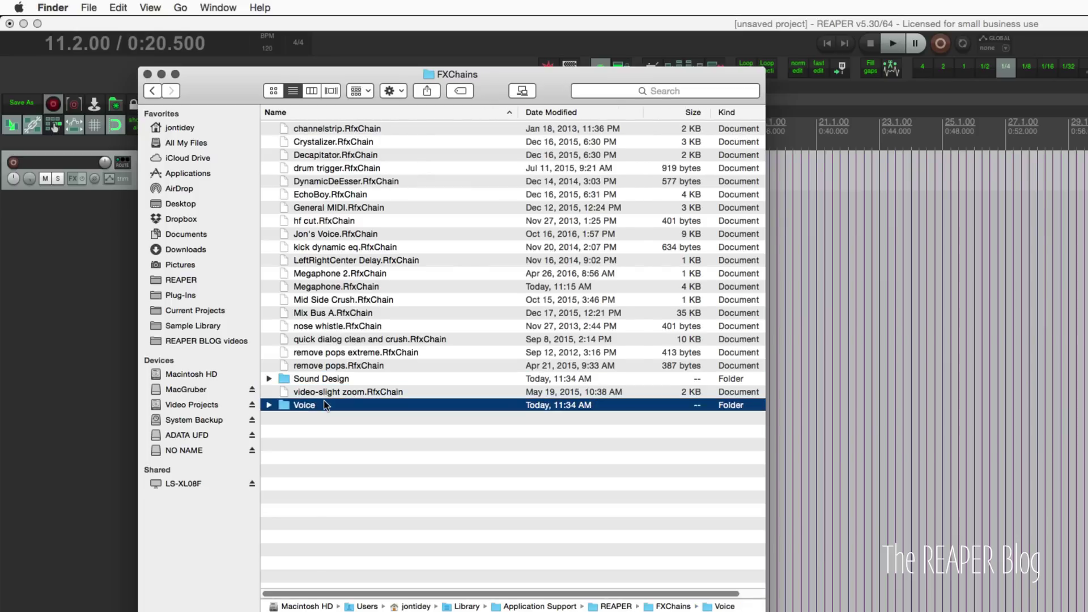
key("j")
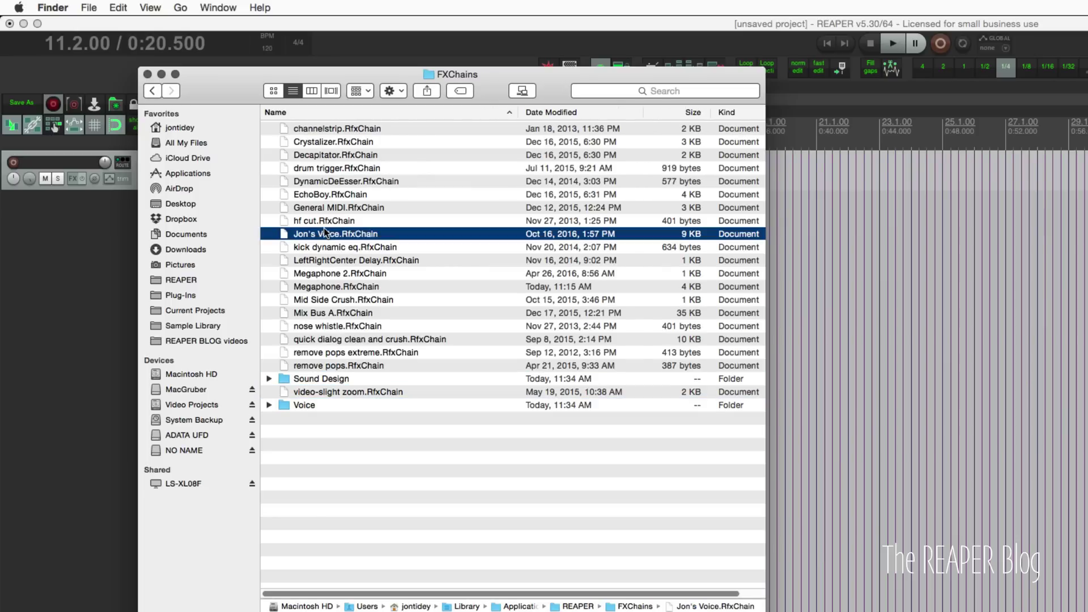
left_click(320, 274, "super")
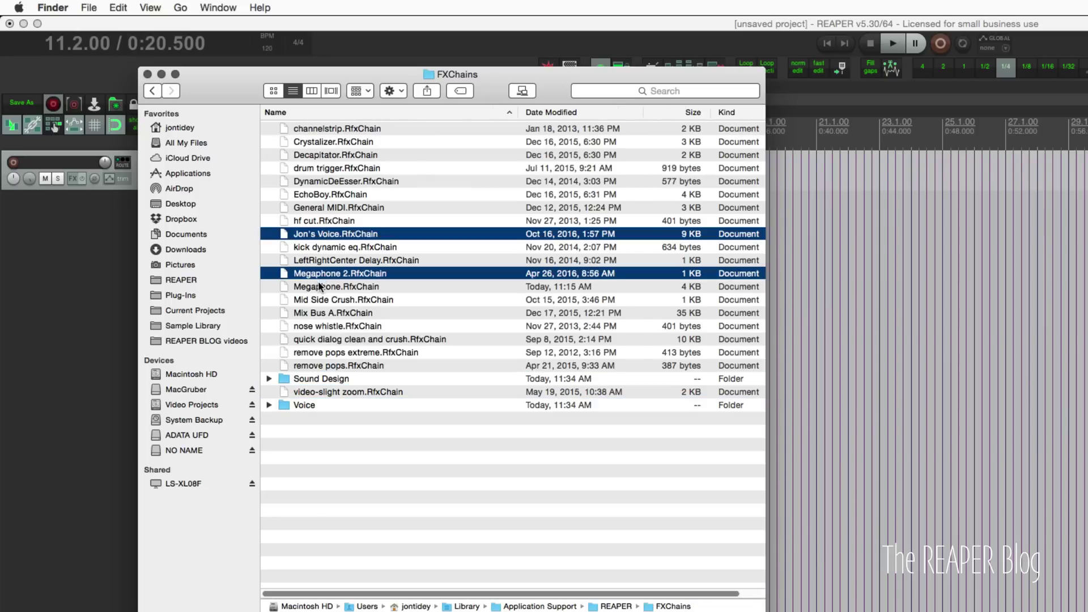
left_click(317, 287, "super")
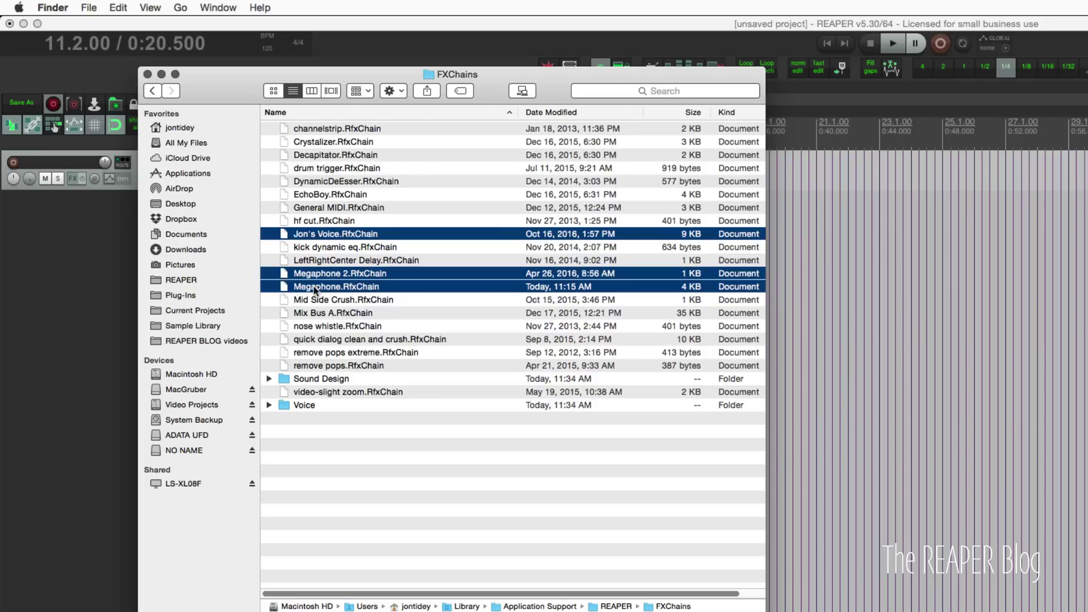
left_click_drag(314, 287, 371, 400)
left_click(373, 401)
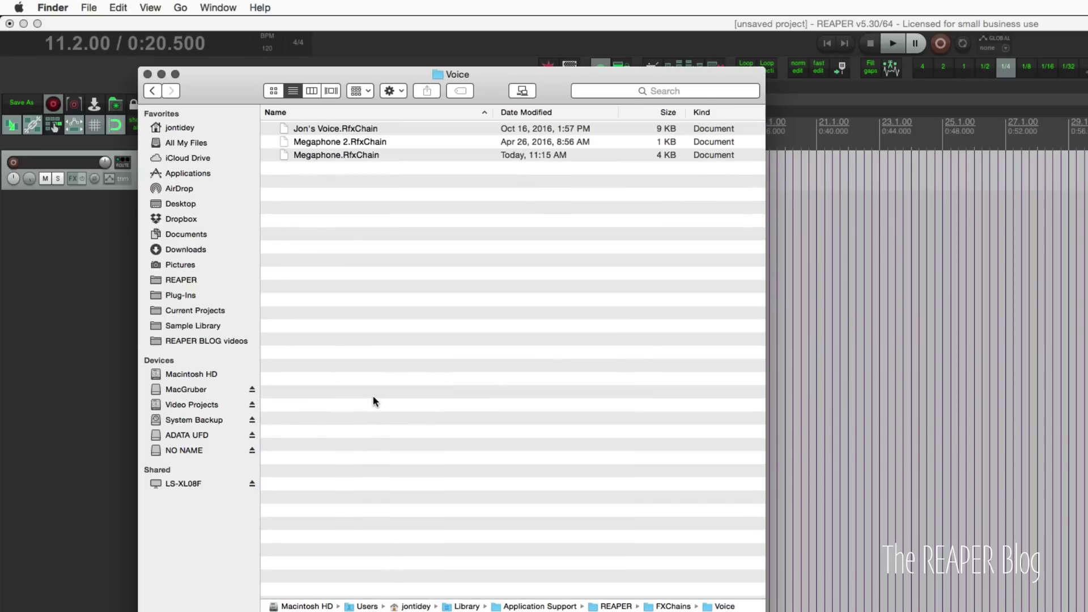
- Browse the Voice and Sound Design Add FX Chain submenus and open Track 1's FX browser chain list
right_click(71, 180)
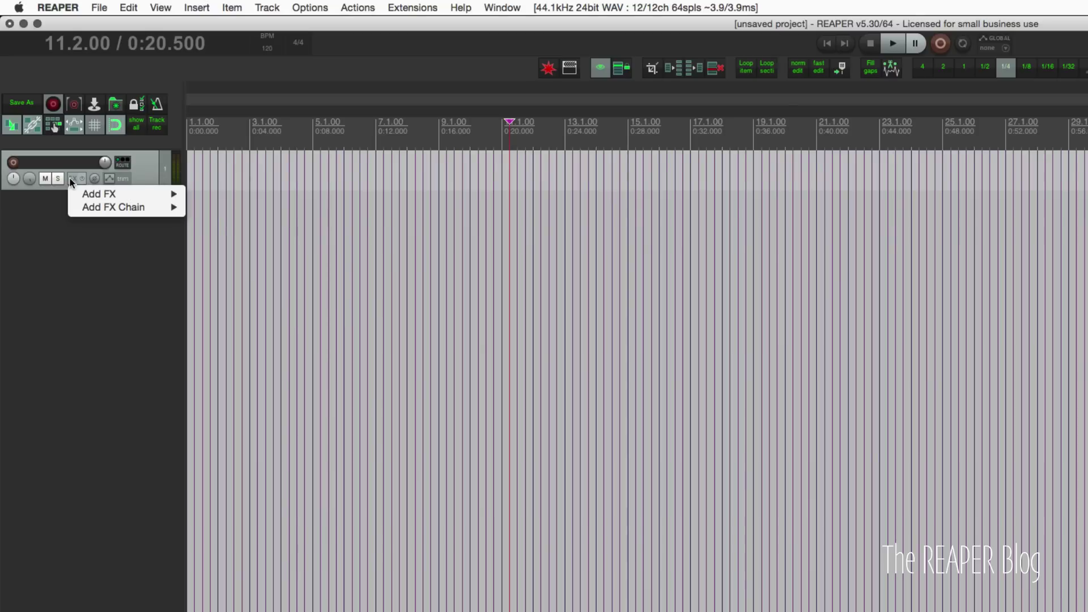
mouse_move(131, 207)
mouse_move(249, 214)
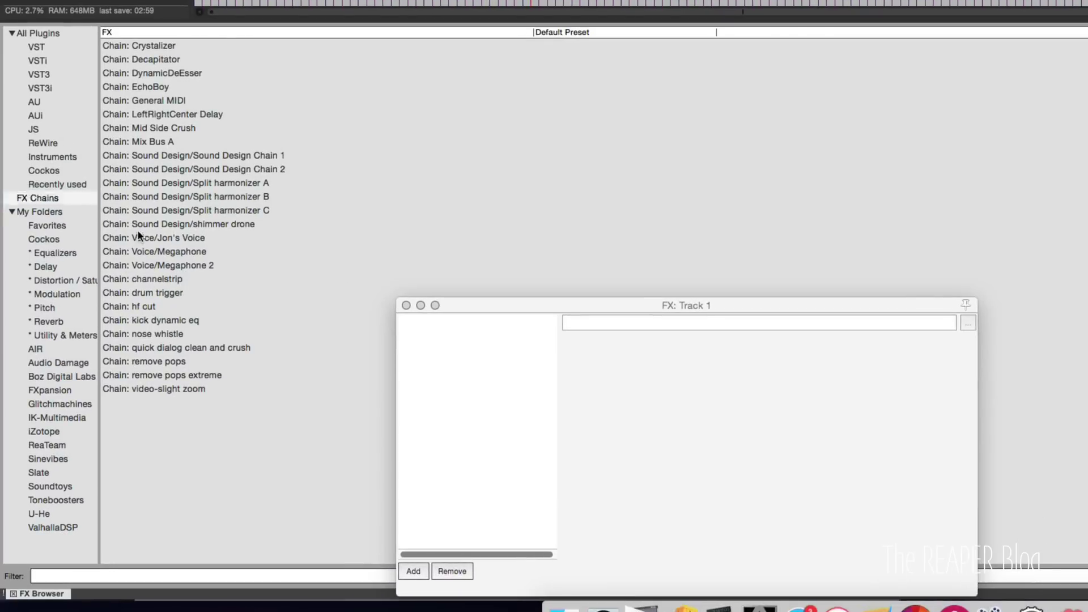
left_click(147, 242)
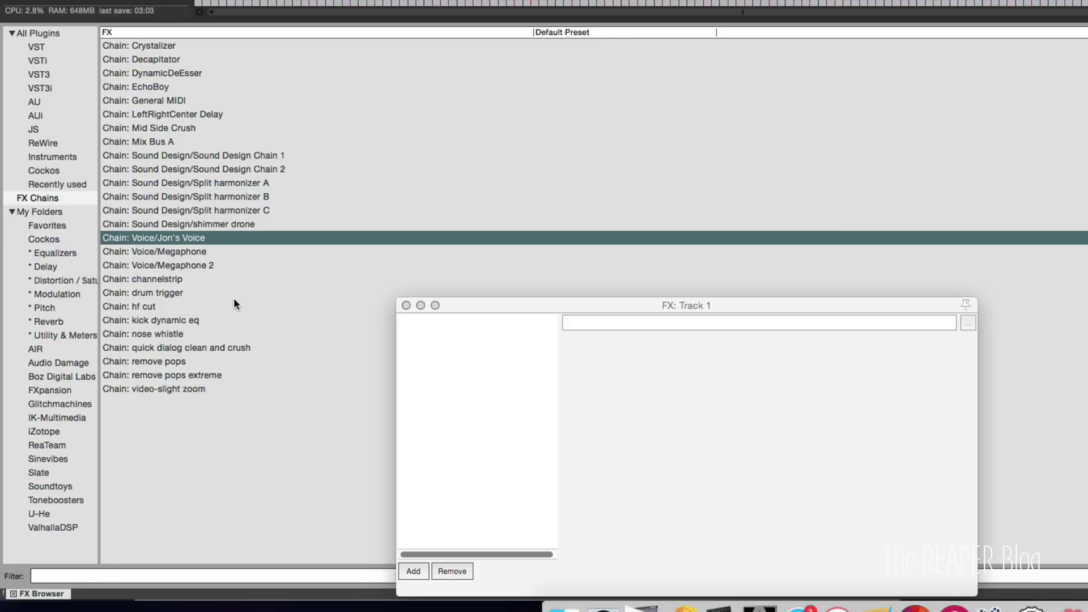
left_click(103, 578)
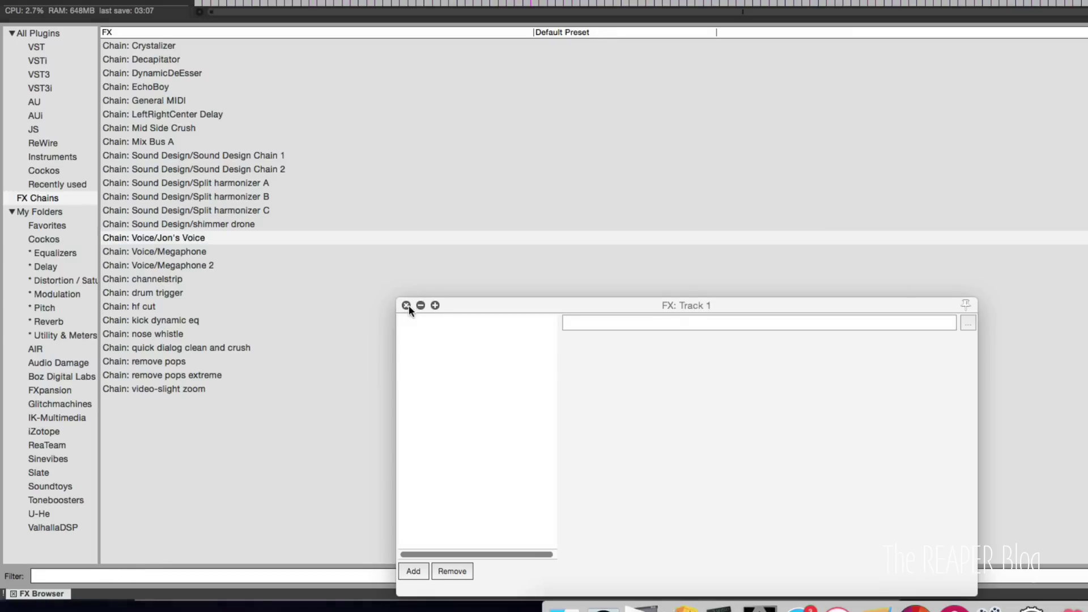
- In Finder's FXChains window, select the Voice folder and start renaming it
key("super+Tab")
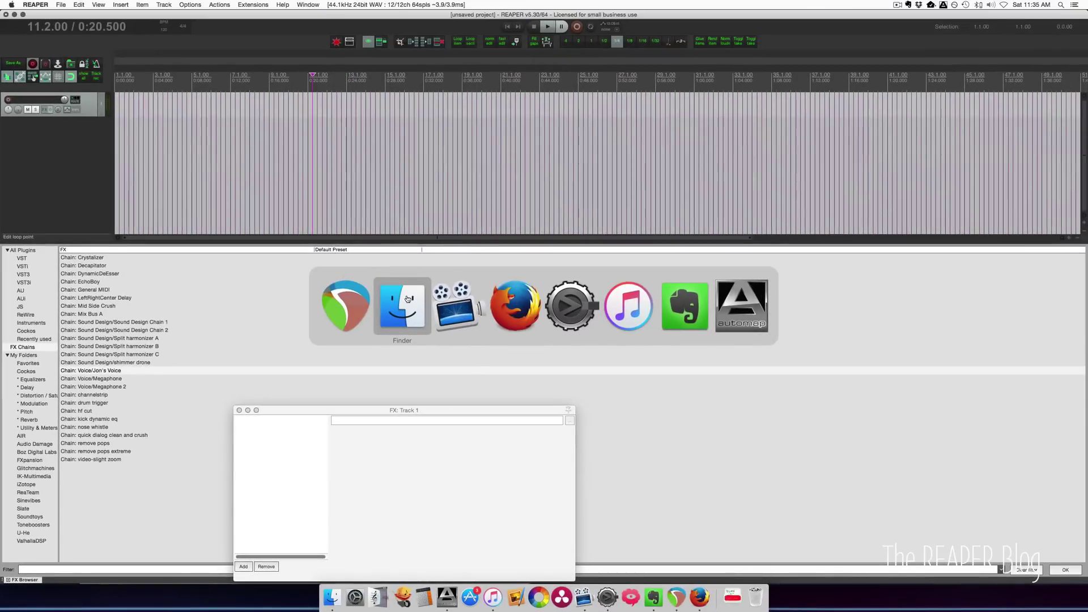
left_click(270, 257)
left_click(208, 226)
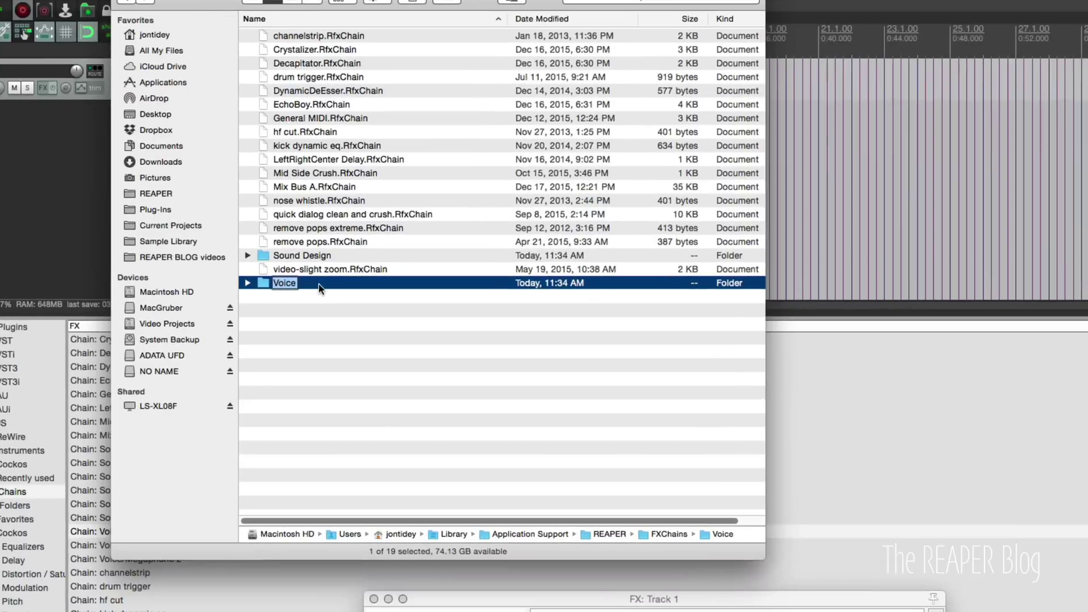
key("Return")
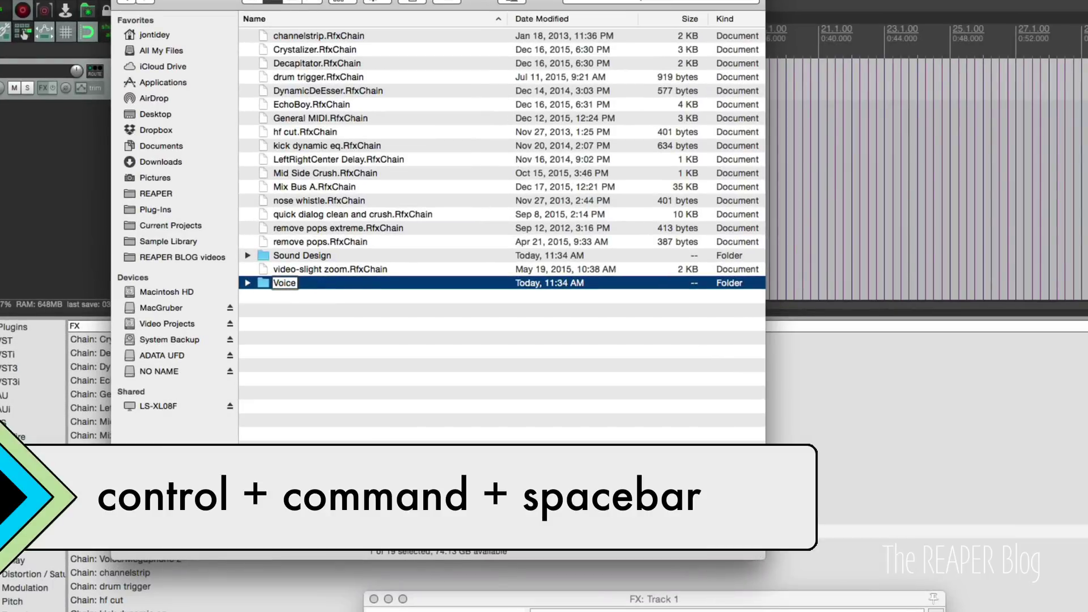
- Insert the microphone emoji before 'Voice' using the emoji picker and confirm the name
key("ctrl+super+space")
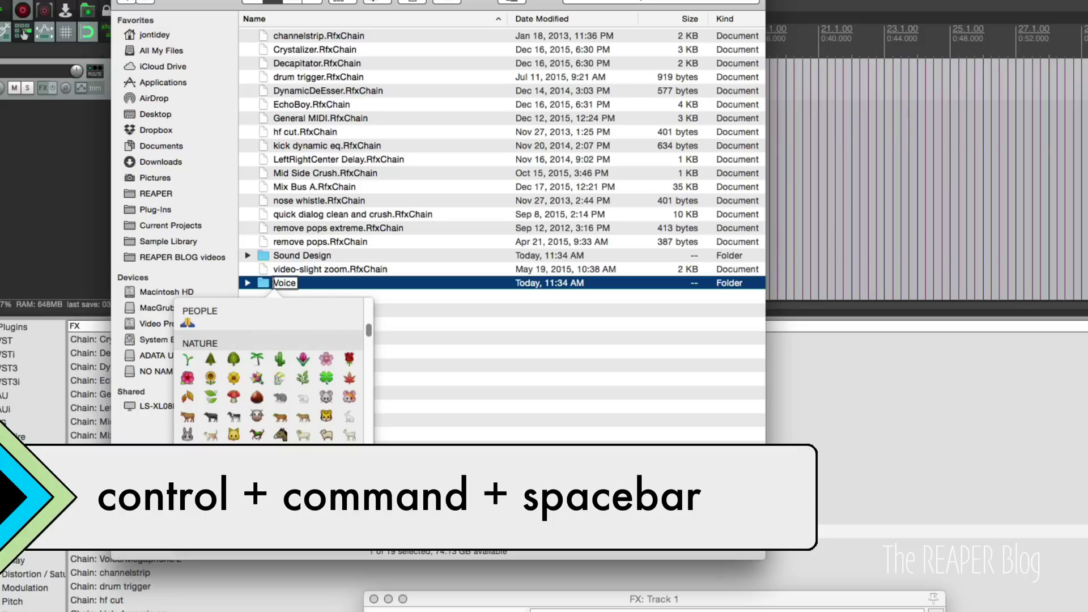
scroll(286, 395, "up", 5)
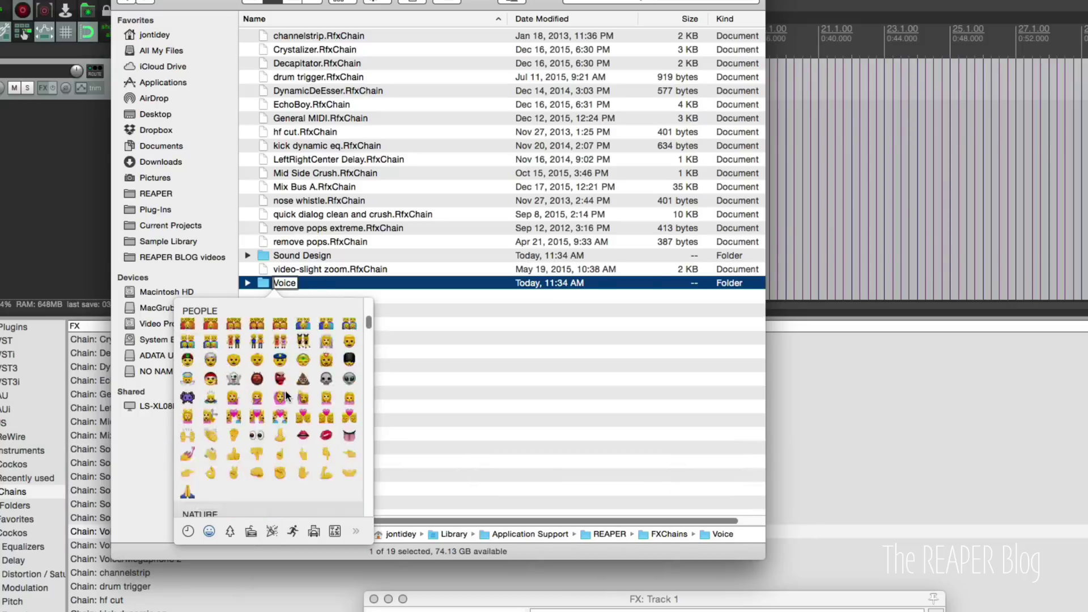
scroll(286, 395, "down", 10)
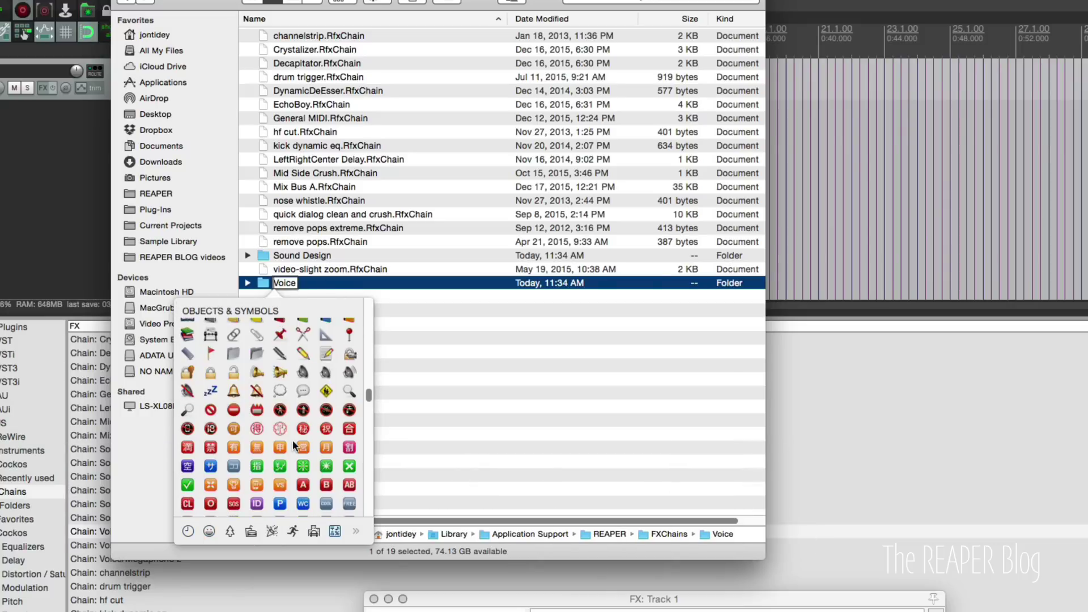
scroll(293, 442, "down", 15)
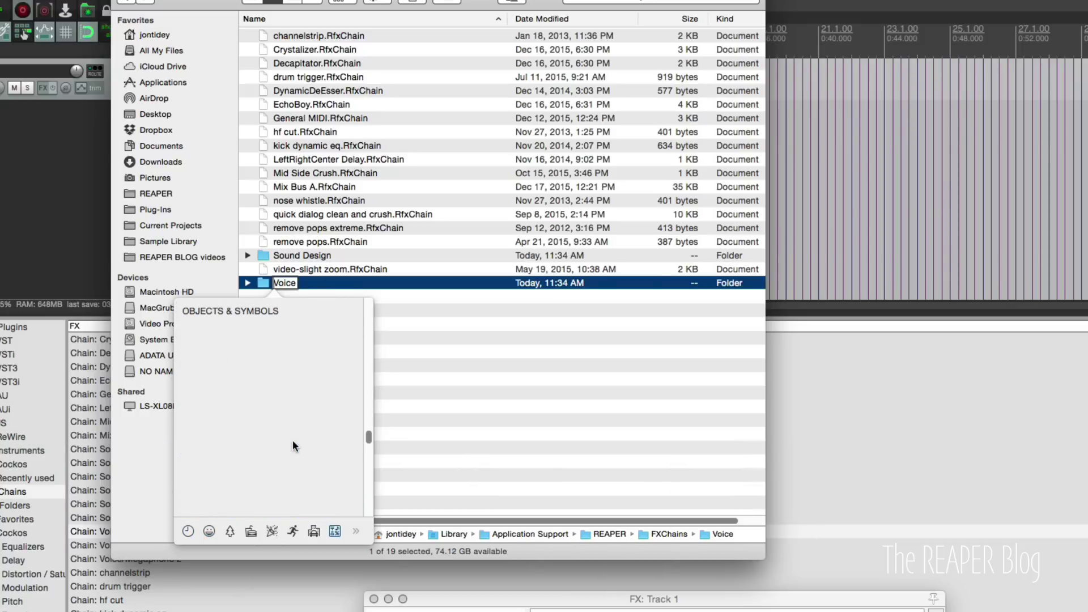
scroll(292, 439, "up", 20)
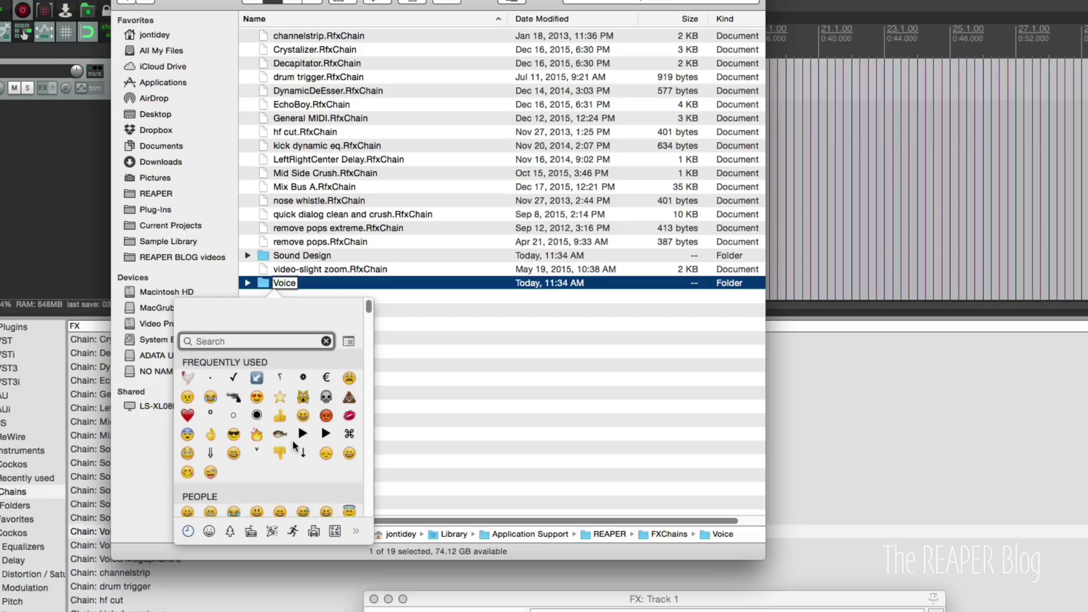
type("mic")
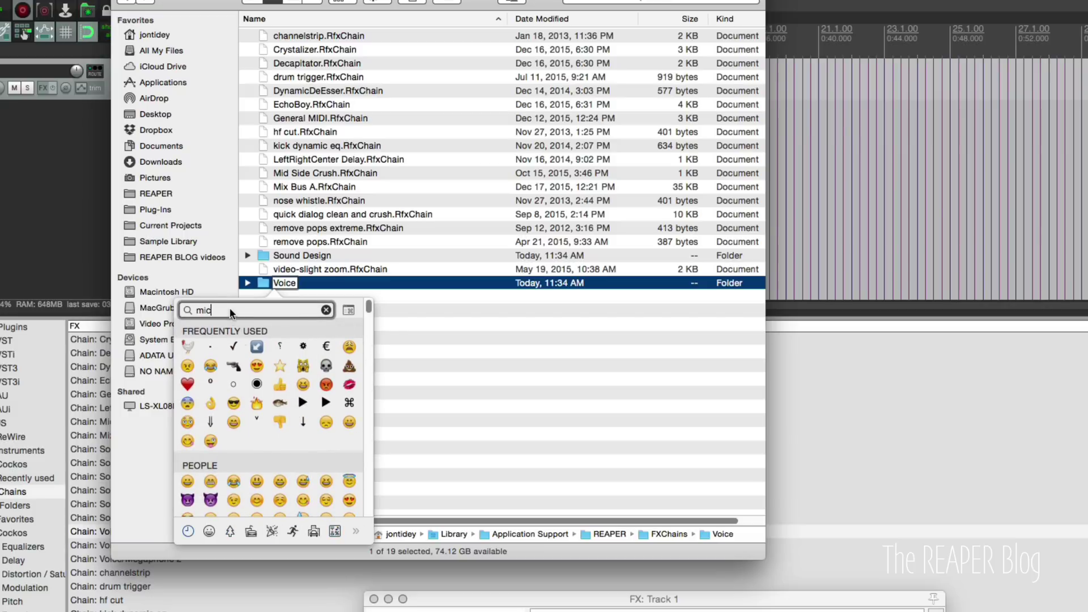
left_click(234, 333)
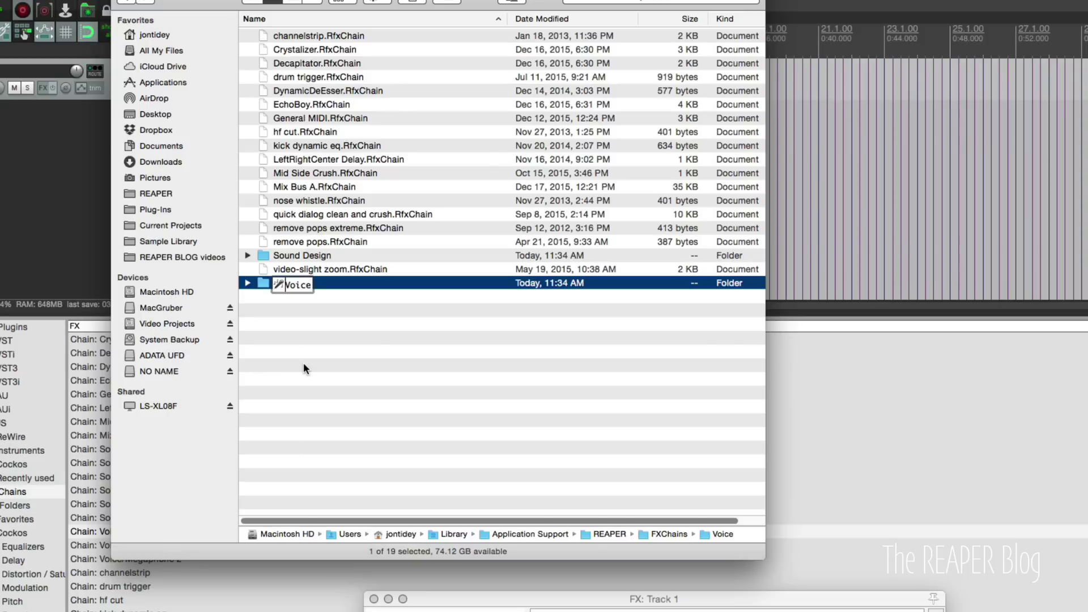
key("Return")
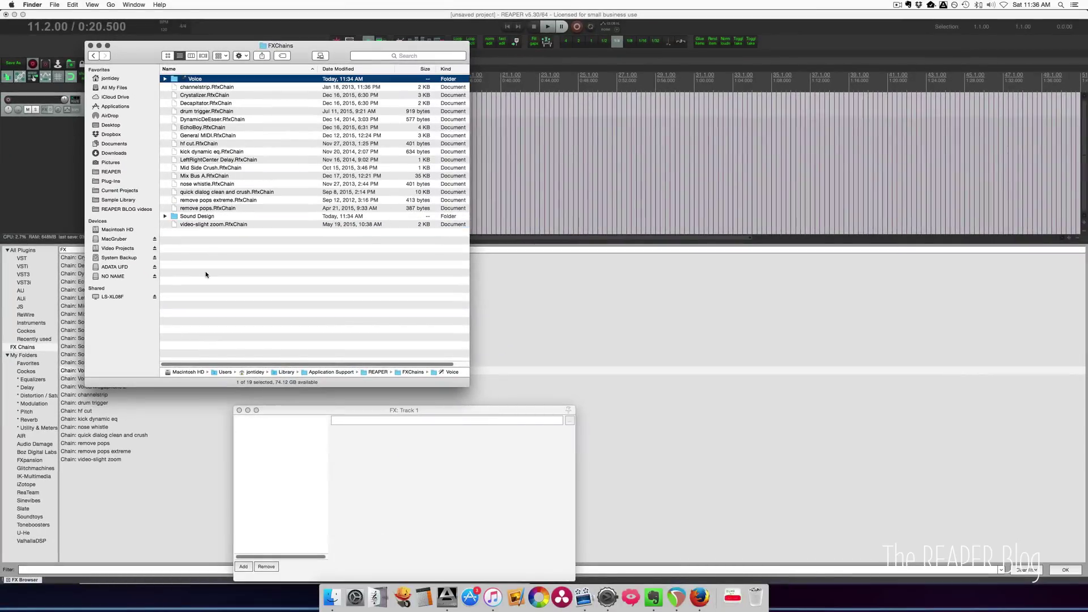
left_click(49, 134)
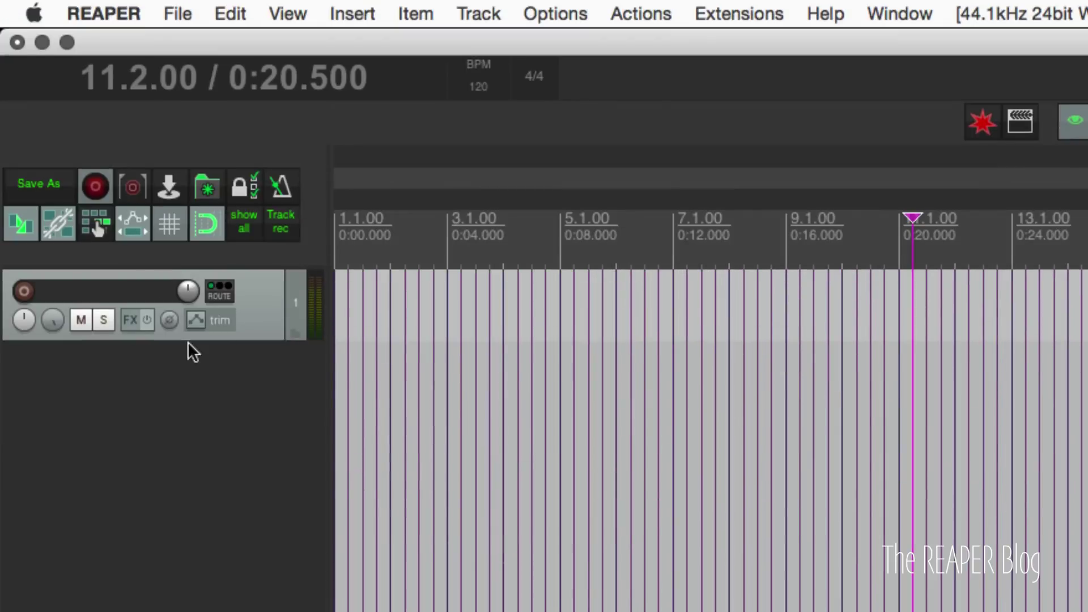
right_click(135, 319)
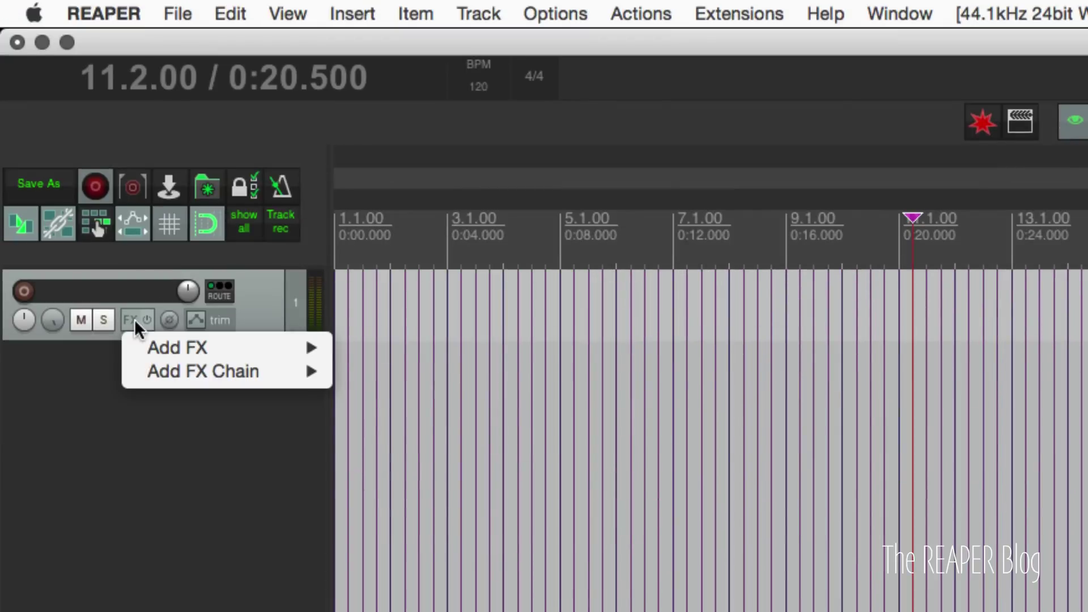
mouse_move(239, 375)
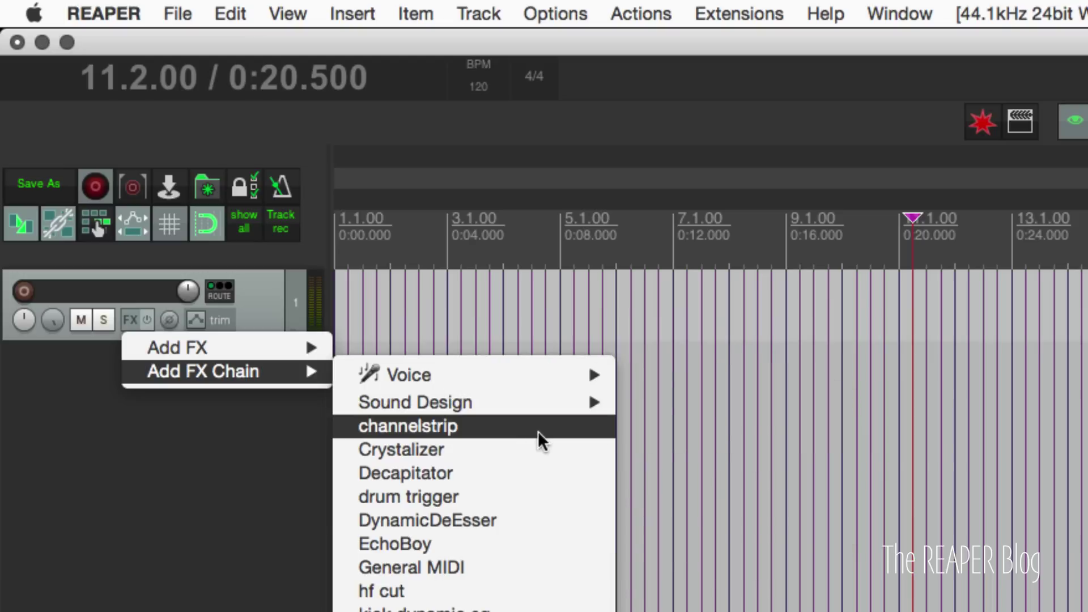
left_click(267, 435)
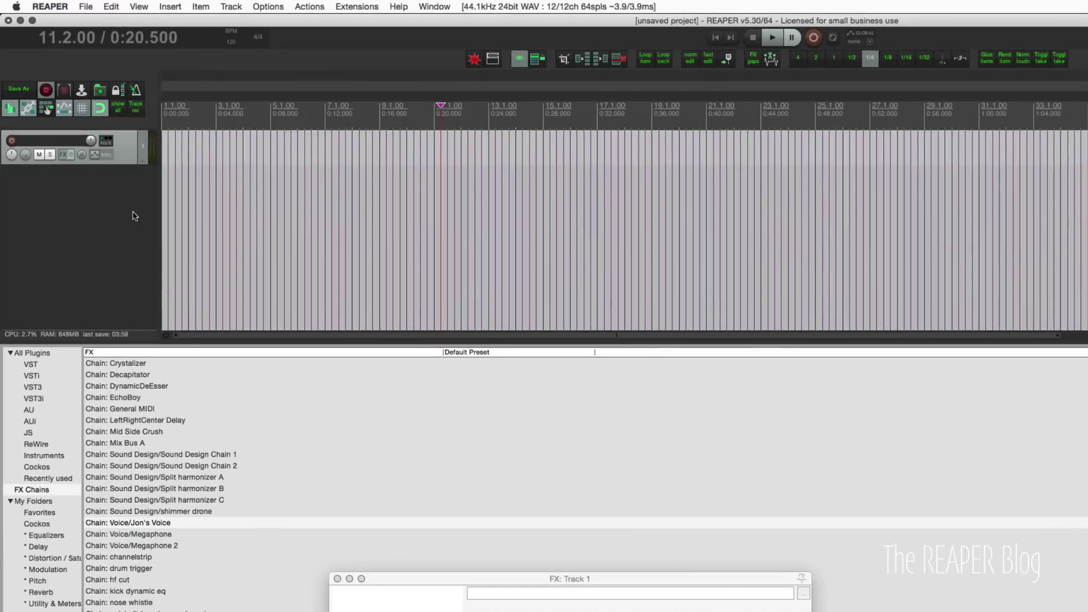